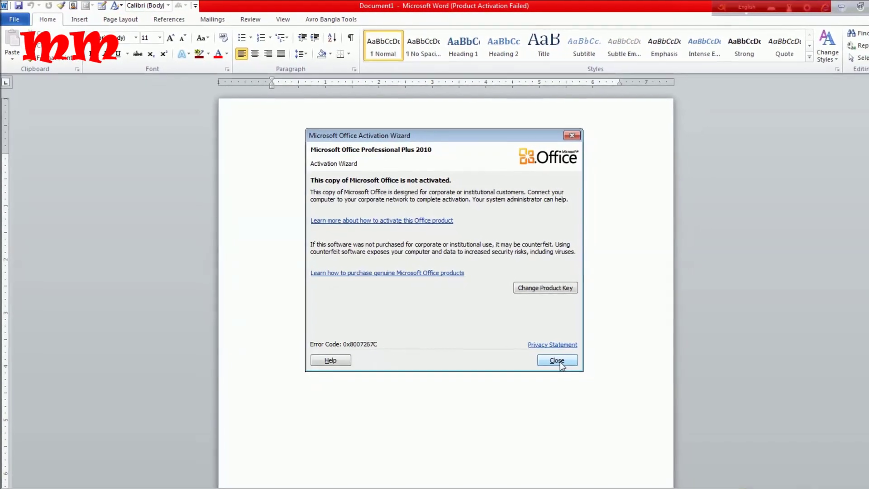
# Close the Office Activation Wizard's product activation warning.
pyautogui.click(557, 360)
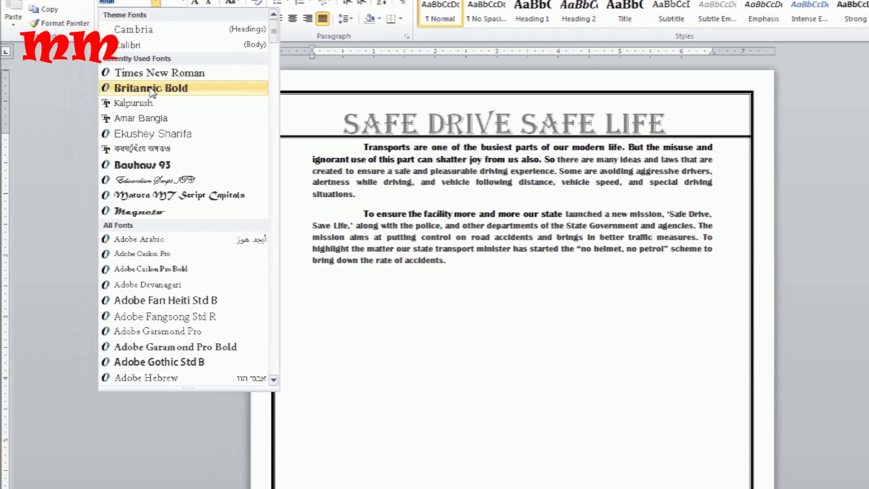
# Apply Magneto to the paragraphs, then bring up print preview and settings with Ctrl+P.
pyautogui.click(139, 212)
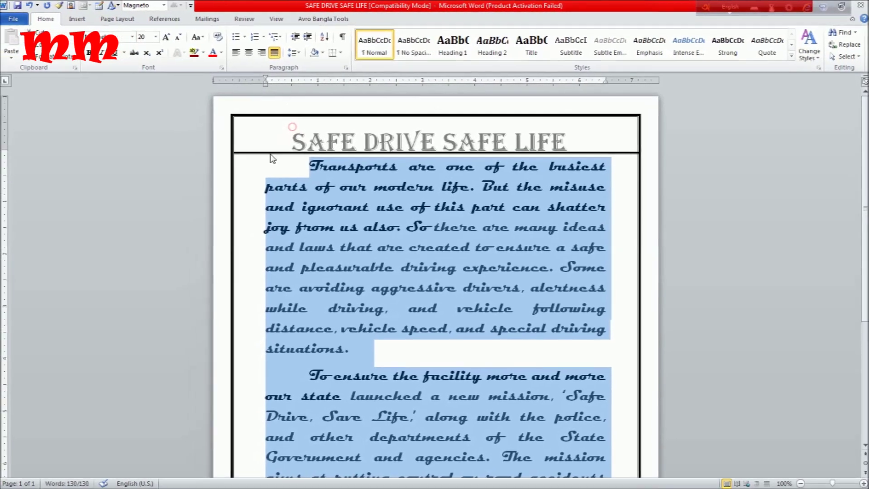
pyautogui.click(13, 19)
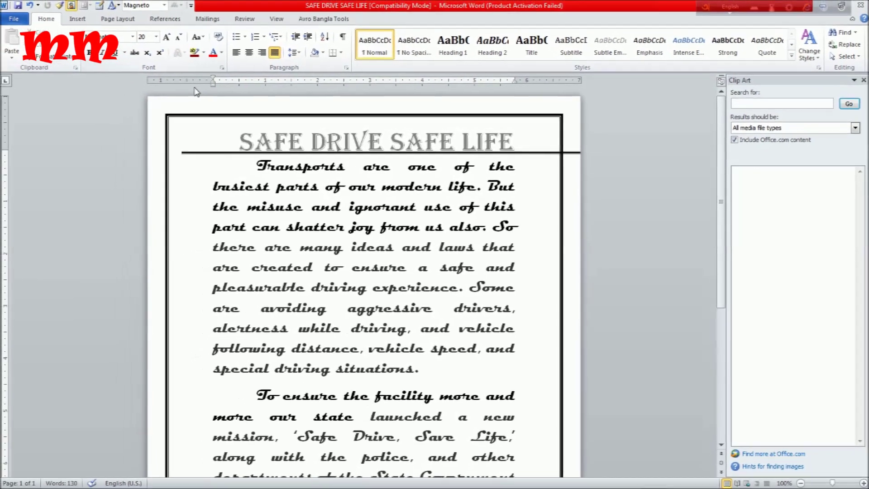
pyautogui.scroll(-5, 195, 92)
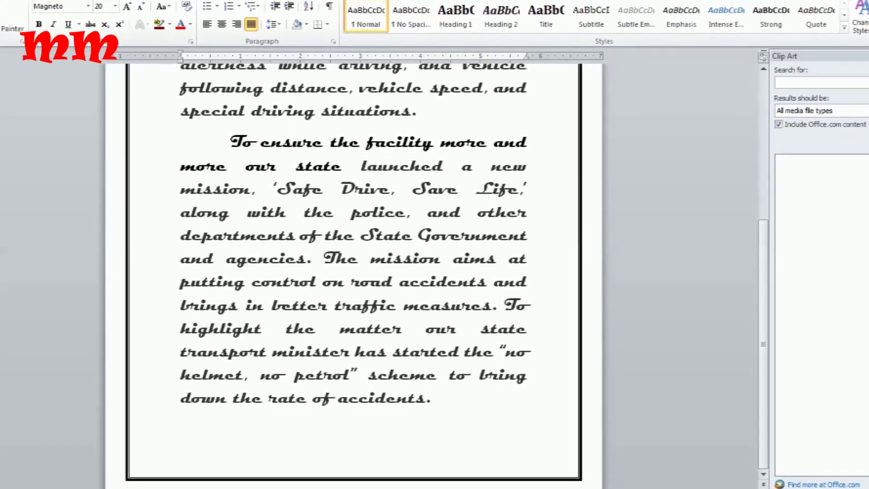
pyautogui.hotkey('ctrl', 'p')
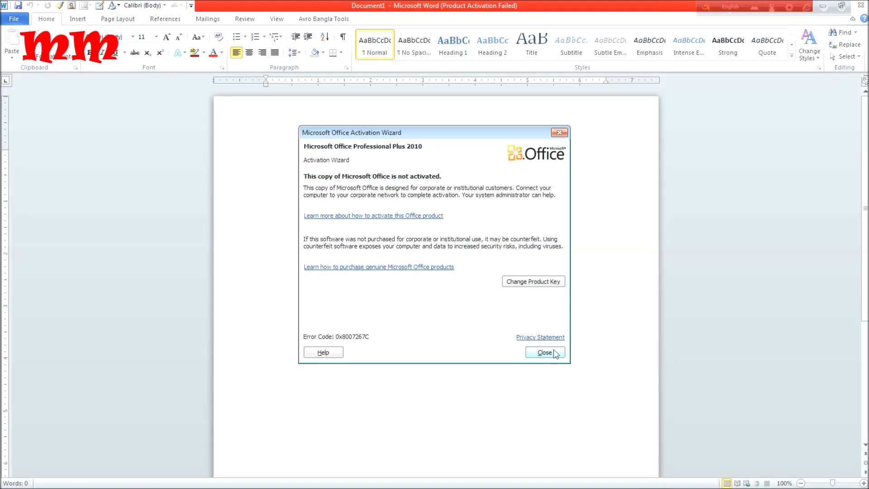
# Close the activation warning shown over the new blank Document1.
pyautogui.click(543, 282)
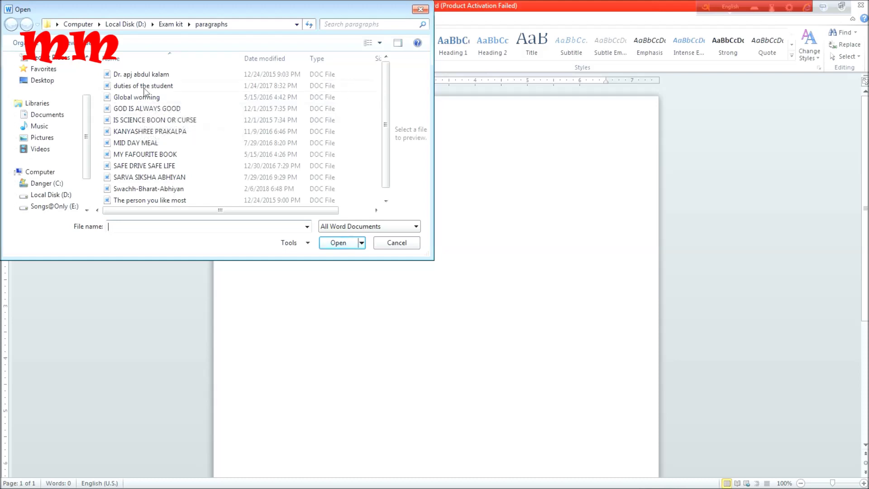
# Open 'duties of the student' and view its Info page showing 47 words on 1 page.
pyautogui.click(144, 87)
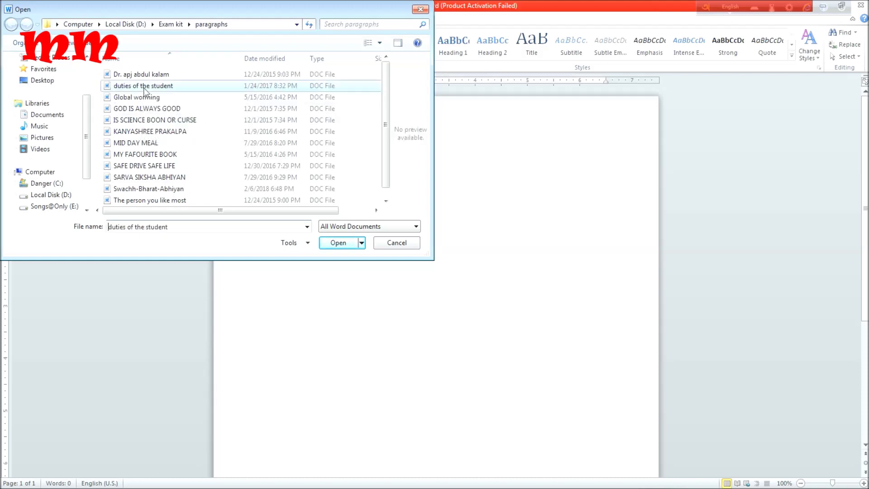
pyautogui.click(338, 244)
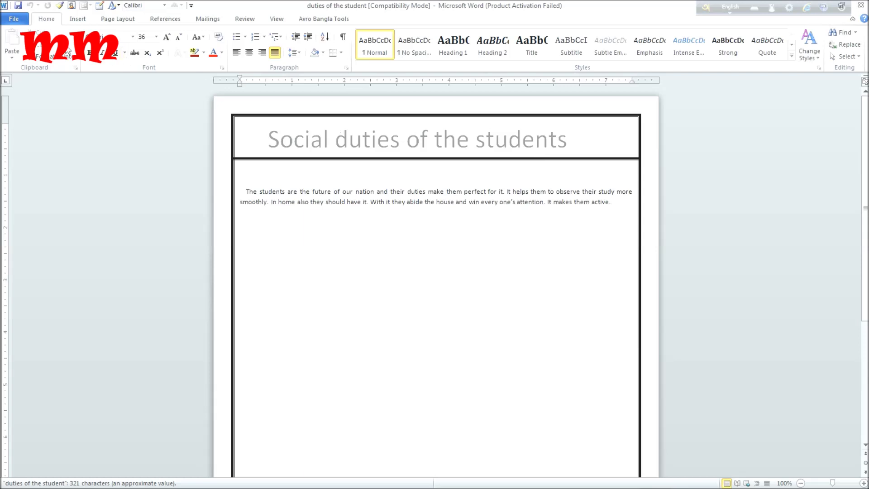
pyautogui.click(21, 22)
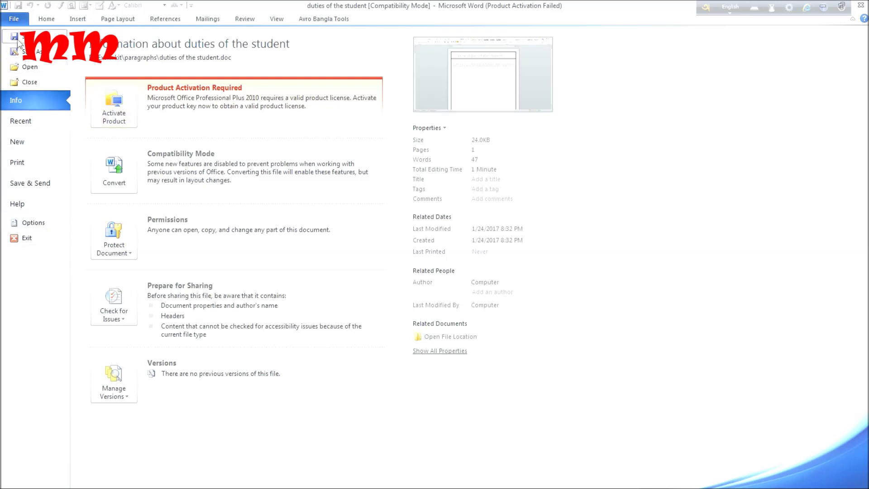
# Reopen SAFE DRIVE SAFE LIFE from the Exam kit paragraphs folder via File > Open.
pyautogui.click(12, 18)
pyautogui.click(14, 19)
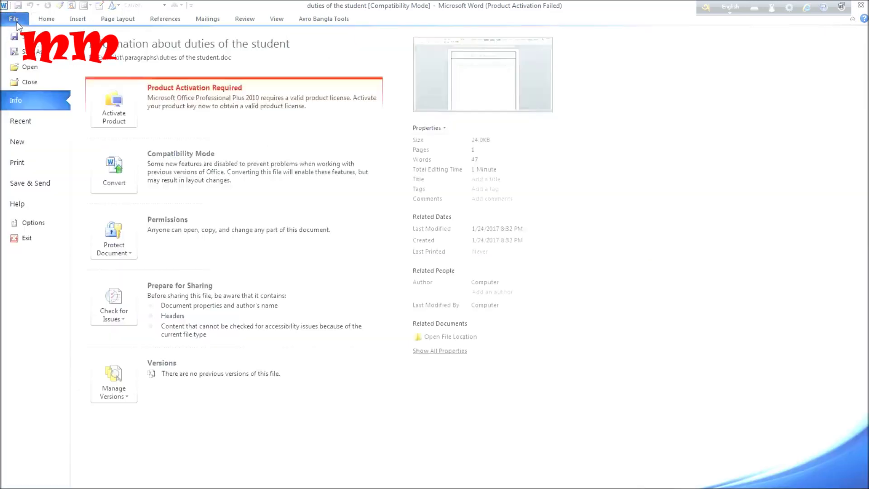
pyautogui.click(19, 67)
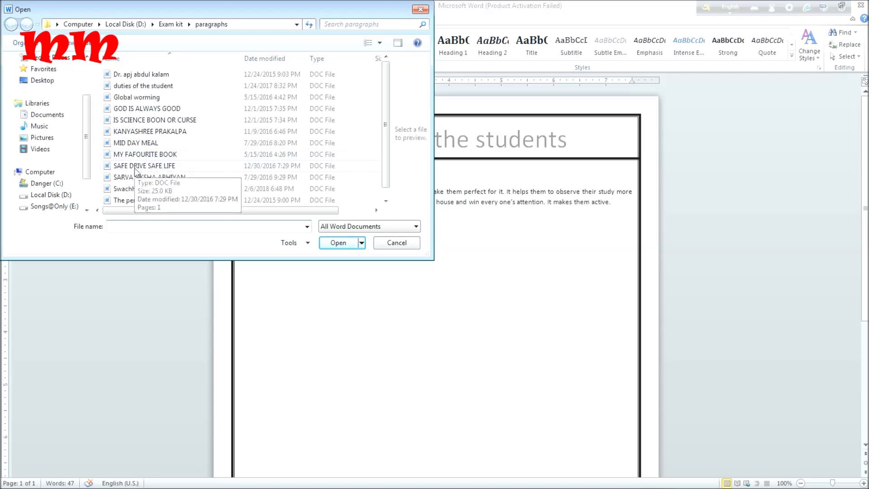
pyautogui.click(135, 167)
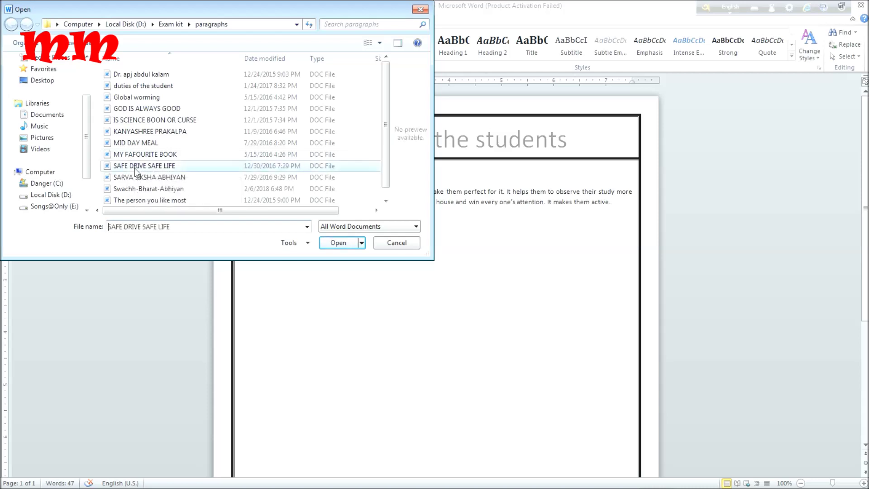
pyautogui.click(338, 243)
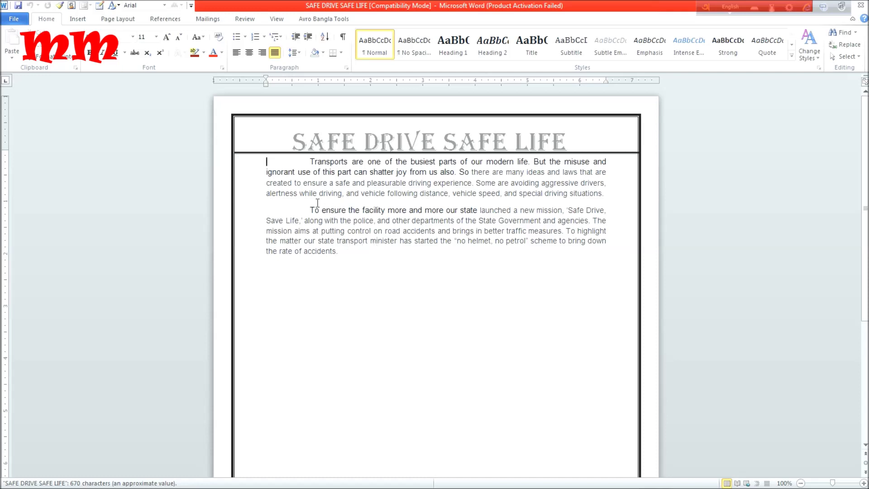
# Select both body paragraphs and drop down the Font Size list.
pyautogui.moveTo(288, 161); pyautogui.dragTo(334, 252)
pyautogui.click(339, 252)
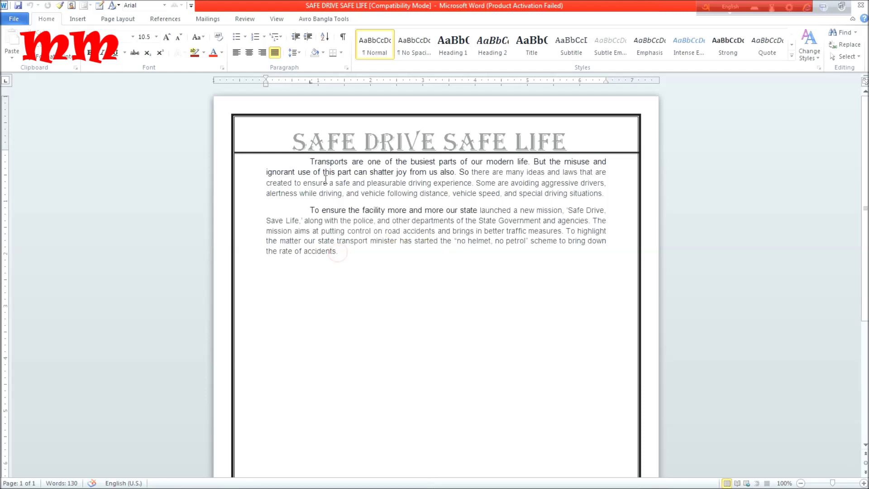
pyautogui.moveTo(319, 166); pyautogui.dragTo(367, 244)
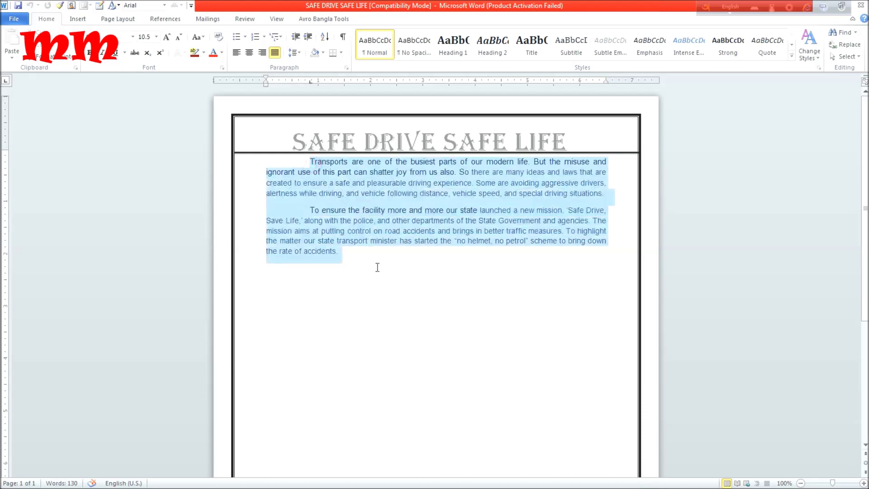
pyautogui.moveTo(389, 262)
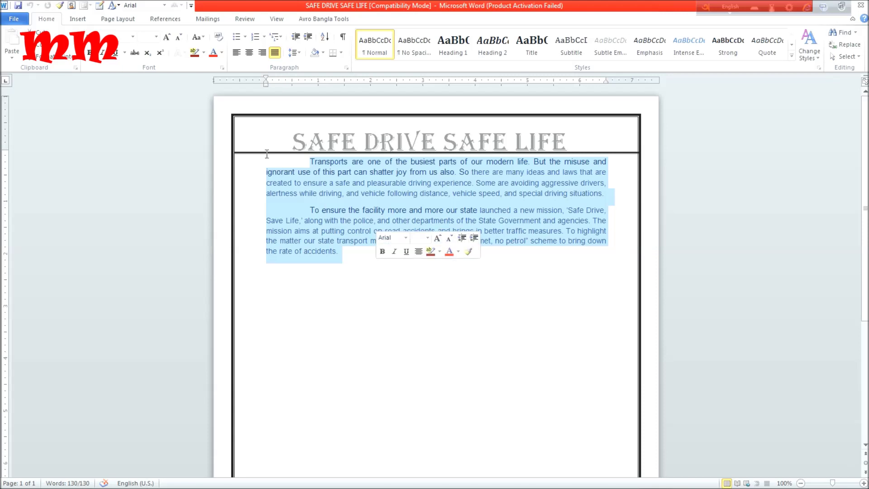
pyautogui.click(157, 38)
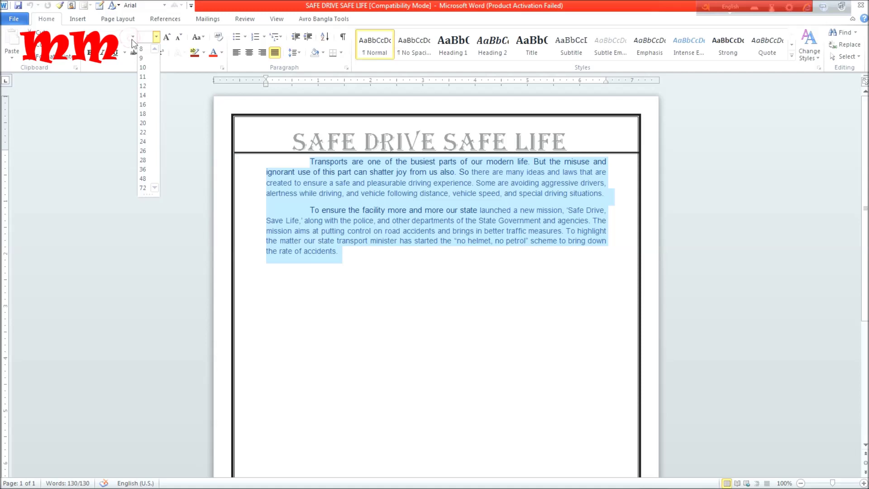
# Set the selected paragraphs to Magneto font at size 20.
pyautogui.click(132, 37)
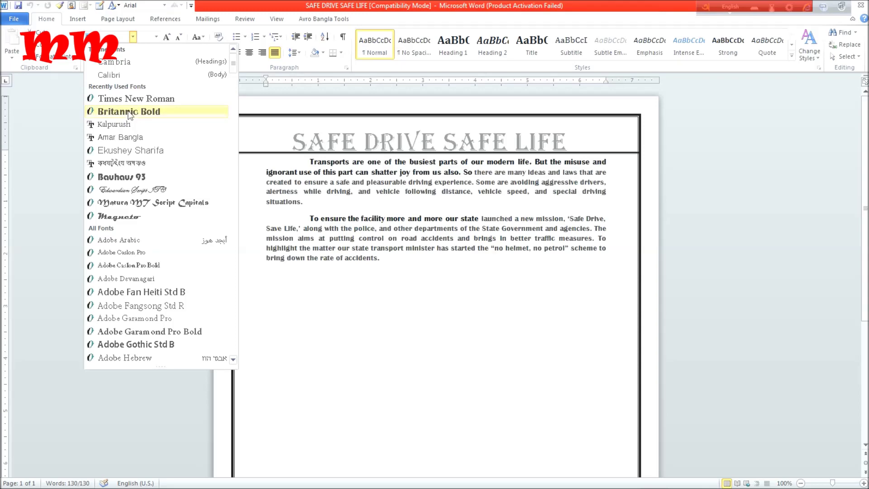
pyautogui.click(136, 216)
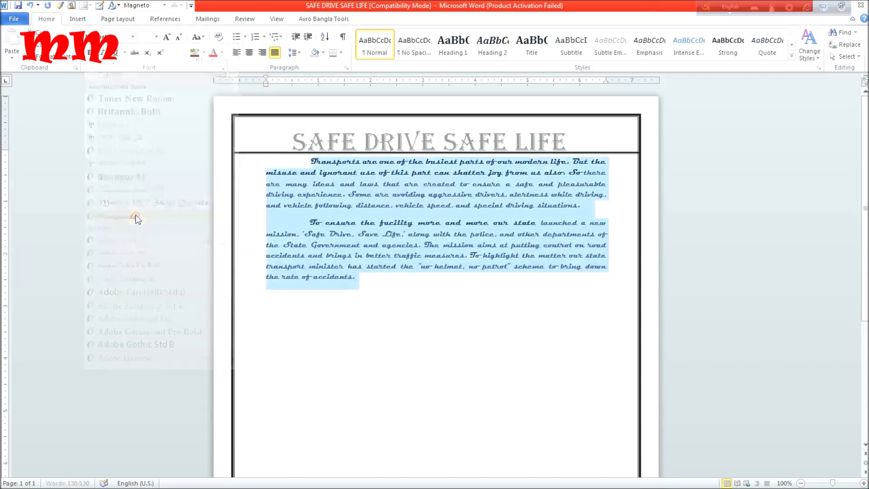
pyautogui.click(156, 37)
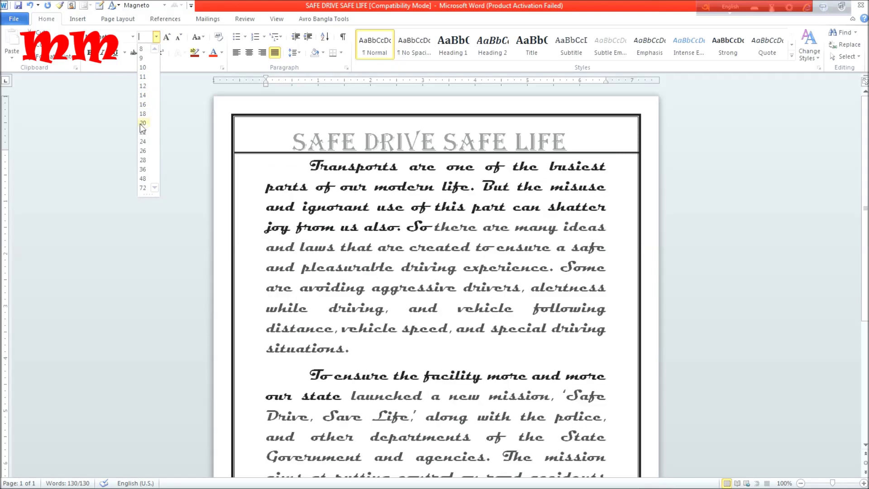
pyautogui.click(141, 123)
# Deselect the text and open the header holding the title for editing.
pyautogui.scroll(-5, 179, 139)
pyautogui.scroll(3, 180, 137)
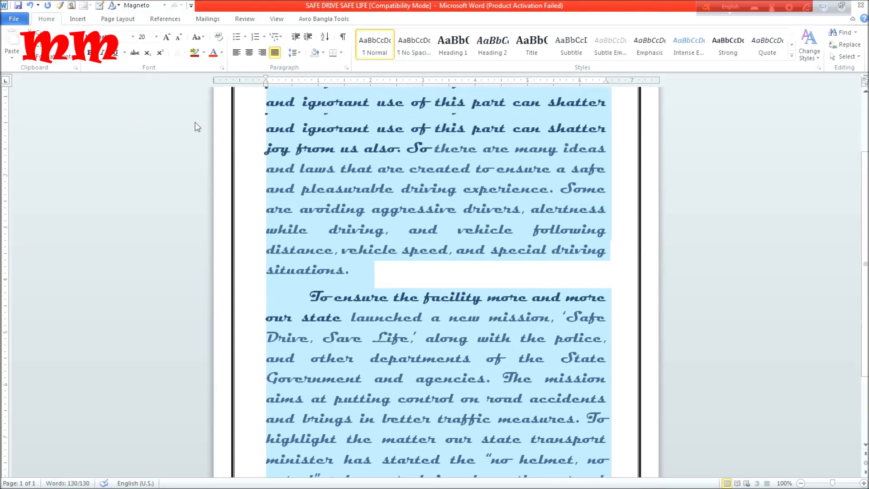
pyautogui.scroll(1, 251, 89)
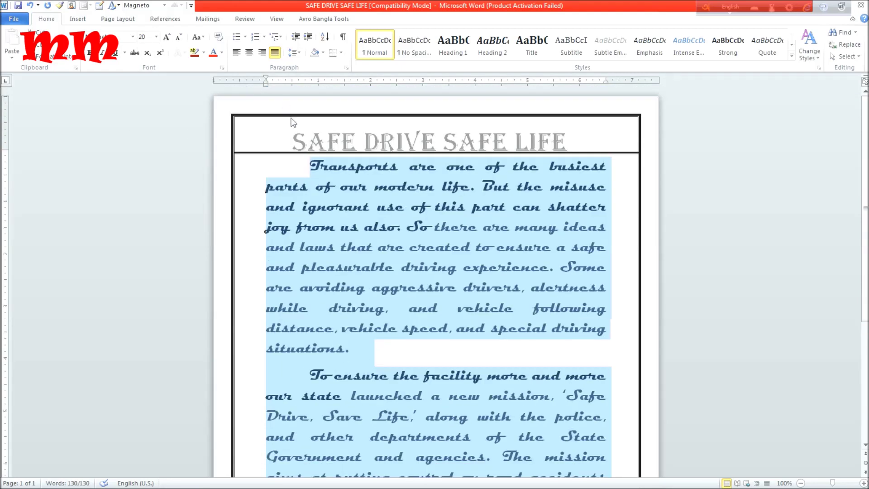
pyautogui.click(264, 182)
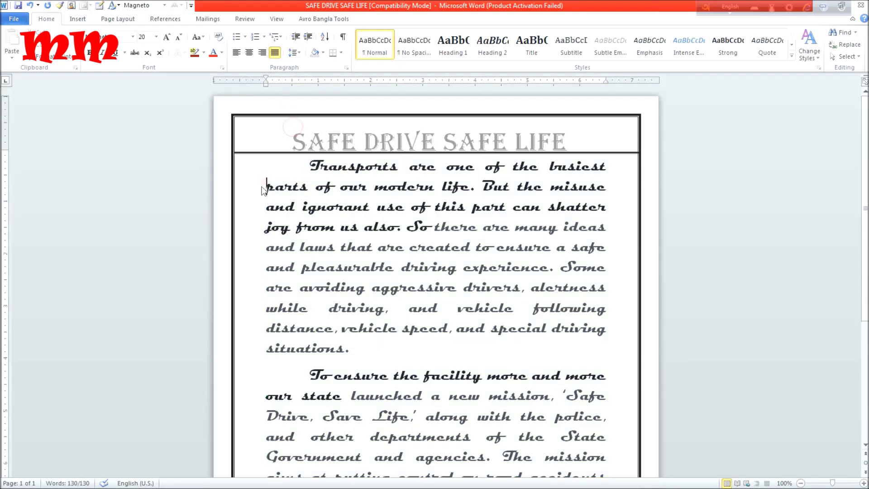
pyautogui.doubleClick(458, 138)
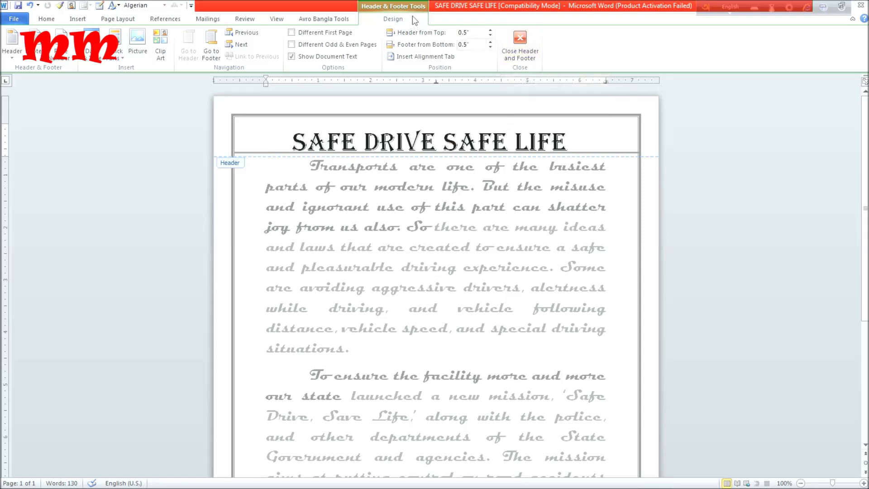
# Select the SAFE DRIVE SAFE LIFE title text in the header, then deselect it.
pyautogui.click(577, 128)
pyautogui.moveTo(575, 131); pyautogui.dragTo(291, 141)
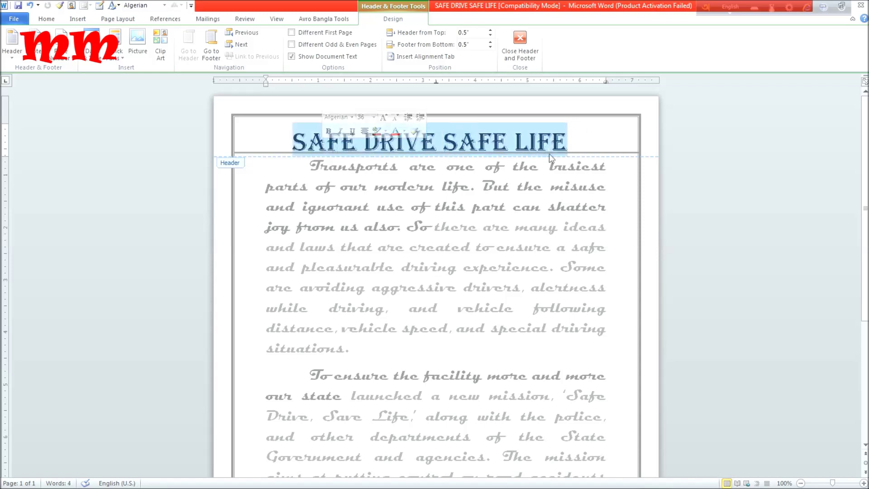
pyautogui.click(602, 136)
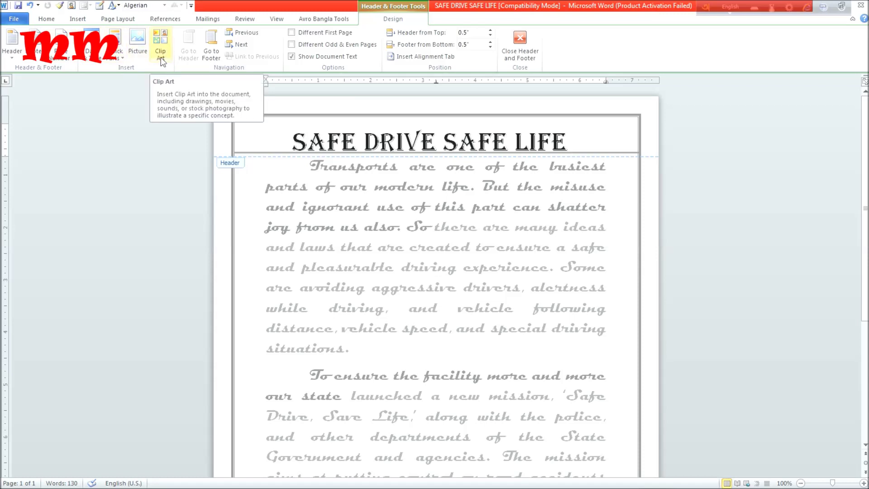
# Open the Clip Art search pane, then view the document's Info page (130 words).
pyautogui.click(162, 37)
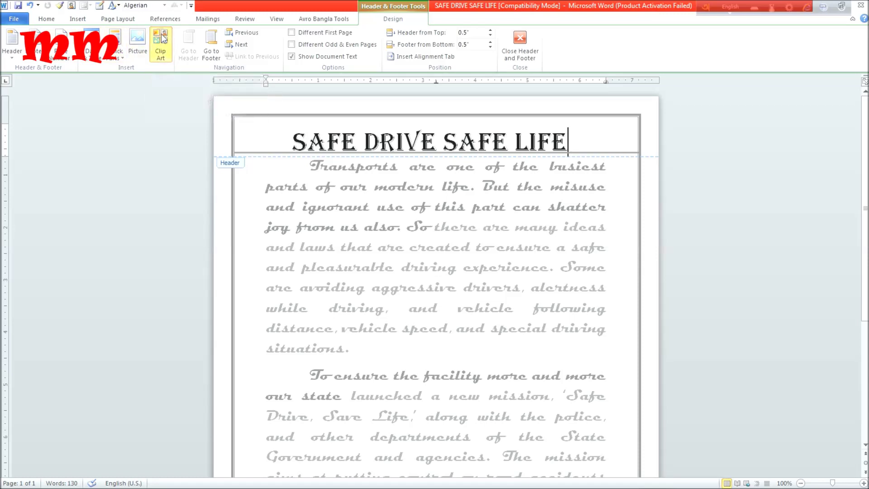
pyautogui.scroll(-5, 304, 128)
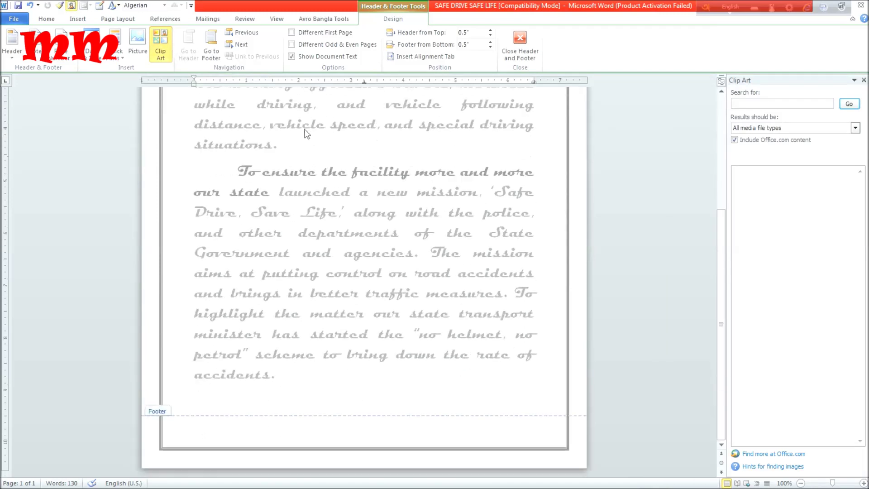
pyautogui.scroll(5, 307, 132)
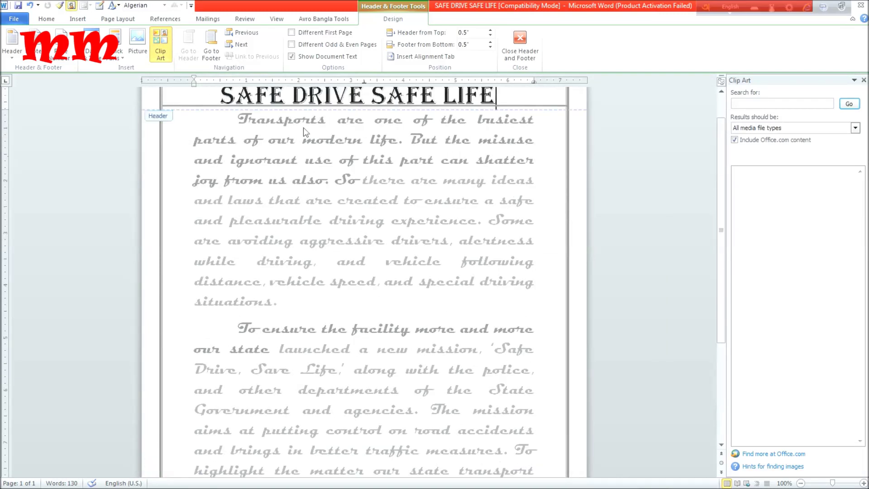
pyautogui.scroll(1, 304, 127)
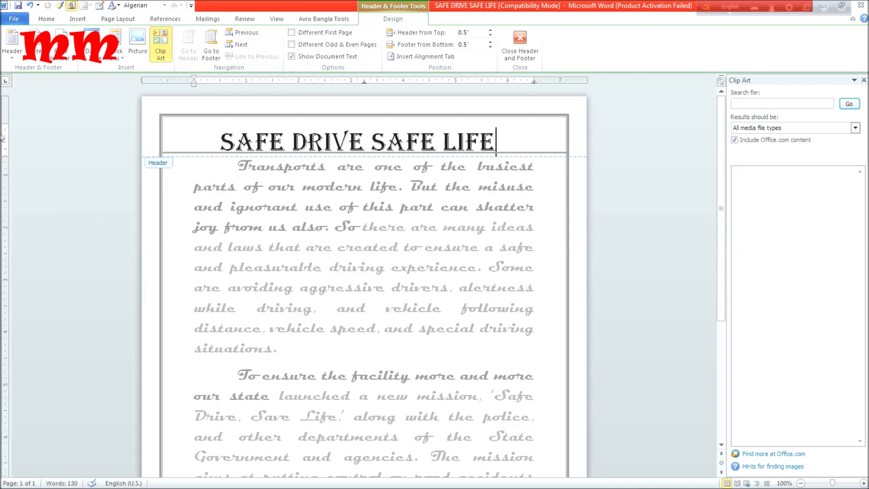
pyautogui.click(16, 18)
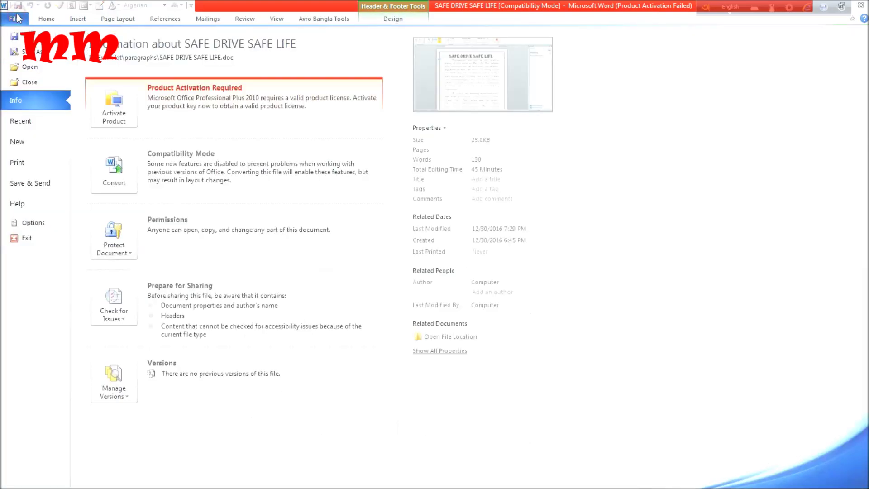
# Show the Print view previewing the bordered page as 1 of 1, portrait, Letter.
pyautogui.click(18, 162)
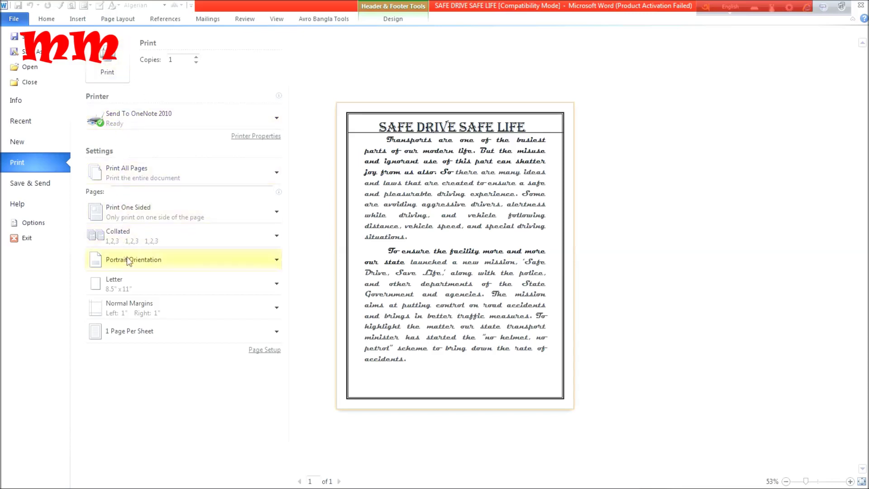
# Pick A4 (8.27" x 11.69") from the paper-size list in place of Letter.
pyautogui.click(280, 282)
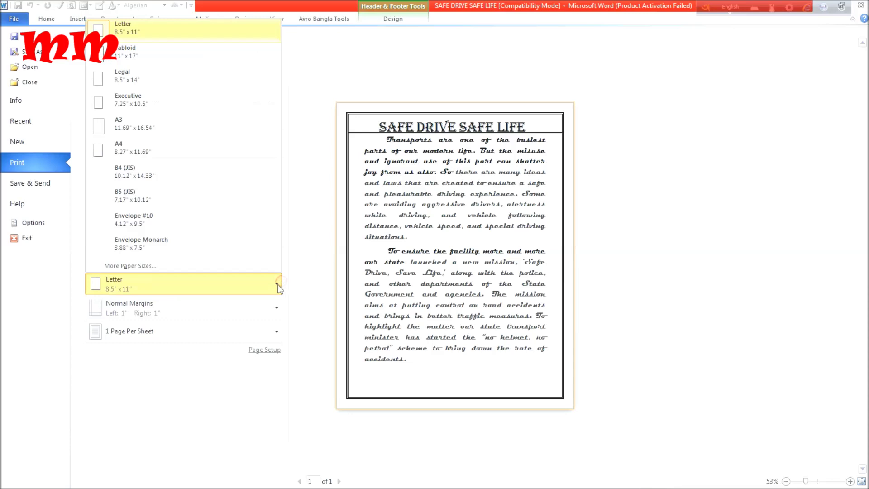
pyautogui.click(134, 145)
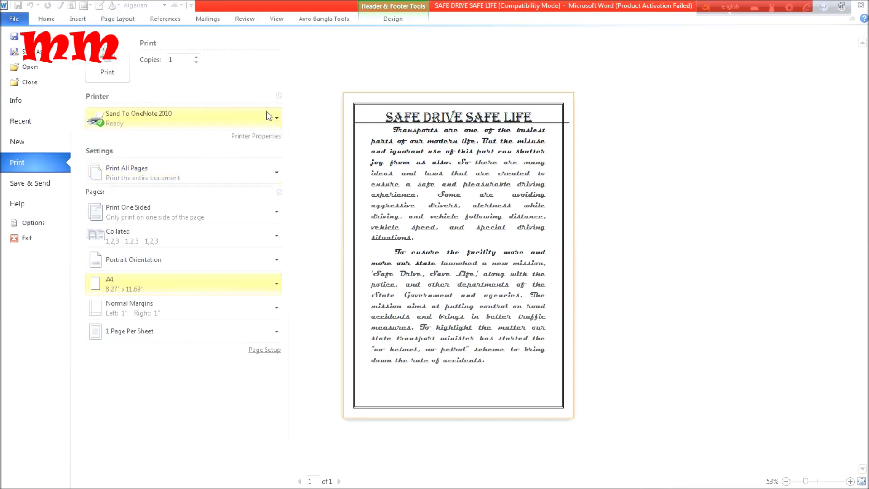
# Set the page margins to Narrow, then change them to Office 2003 Default.
pyautogui.click(276, 307)
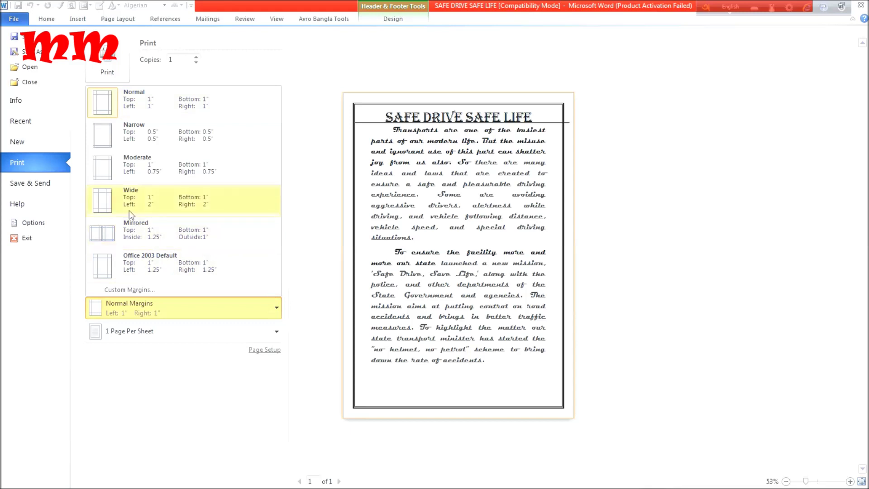
pyautogui.click(98, 149)
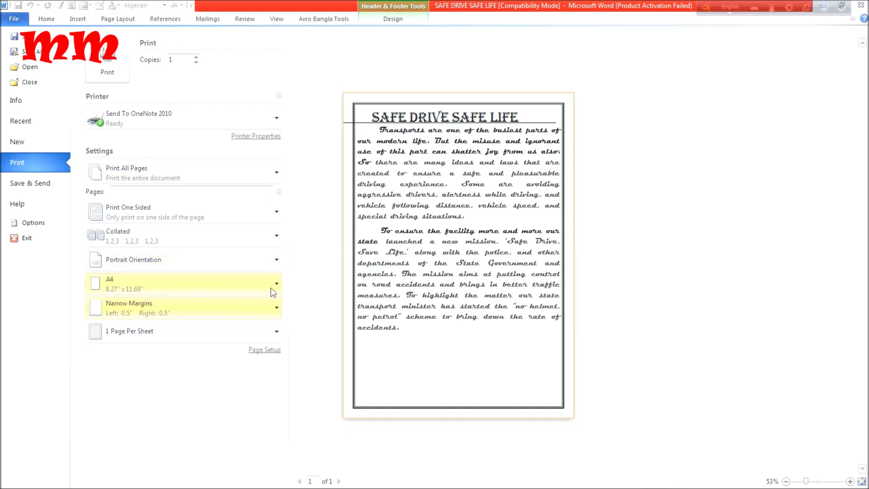
pyautogui.click(276, 308)
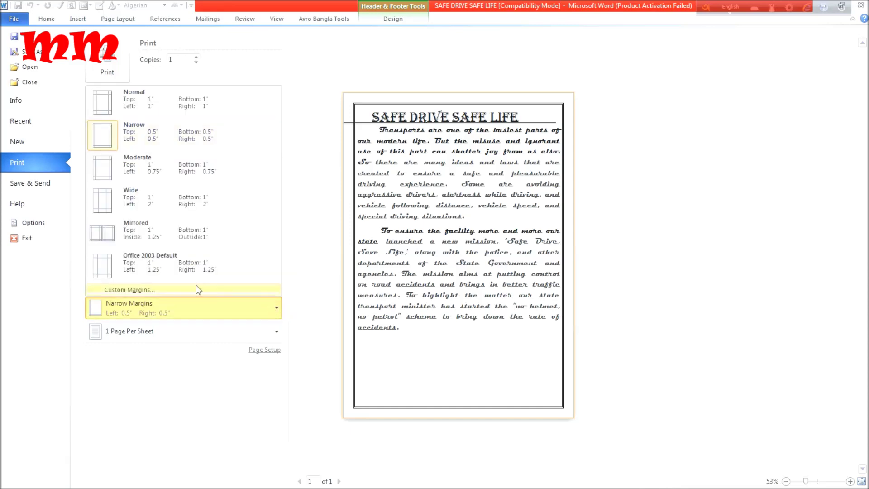
pyautogui.click(178, 273)
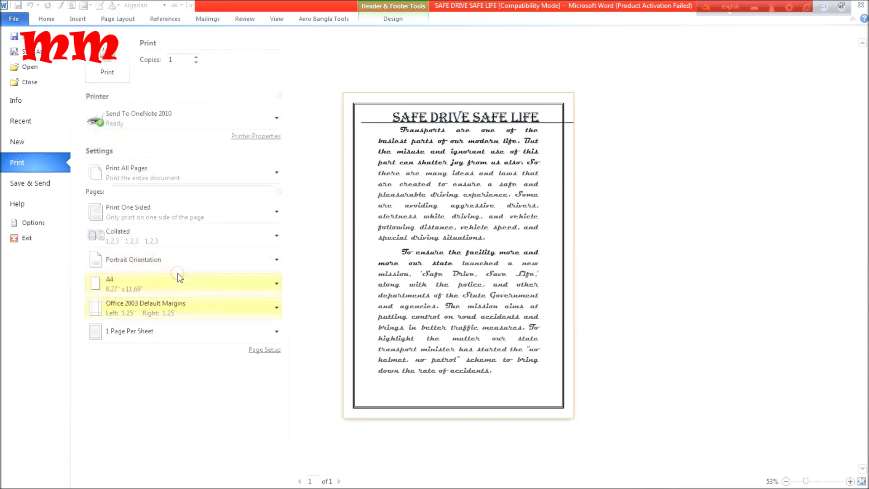
# Keep collated, one-sided printing and print the document.
pyautogui.click(169, 243)
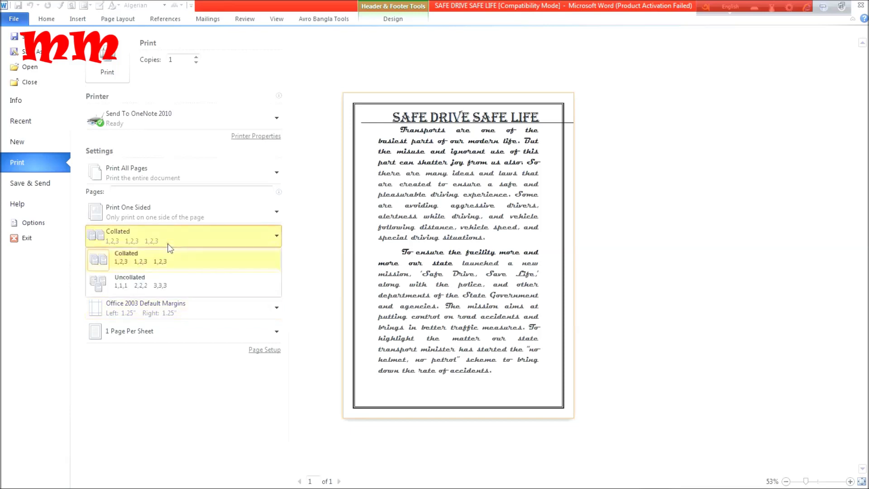
pyautogui.click(180, 253)
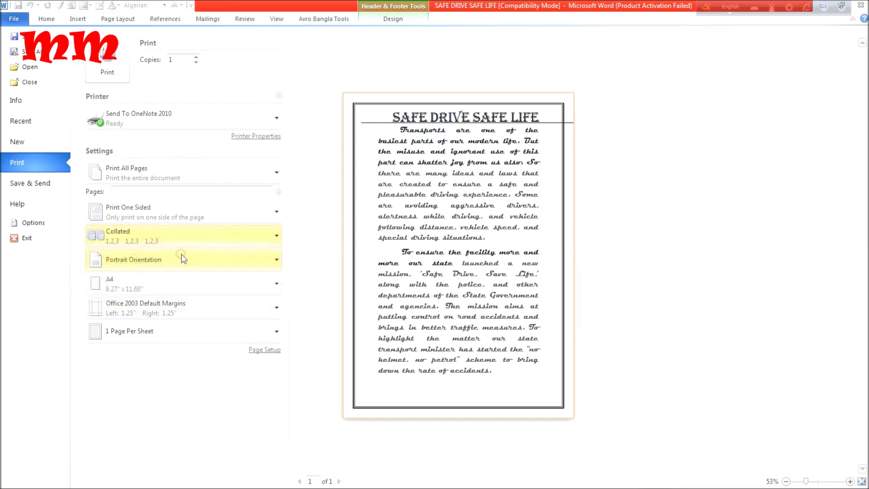
pyautogui.click(150, 210)
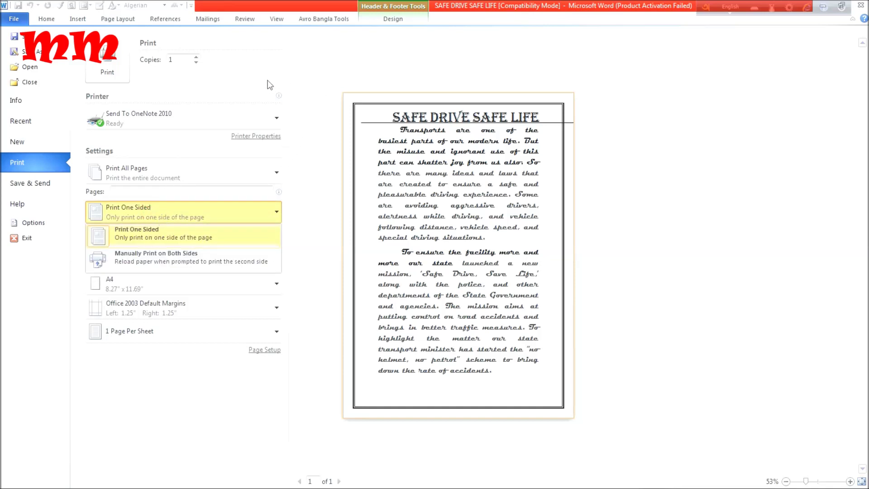
pyautogui.click(104, 70)
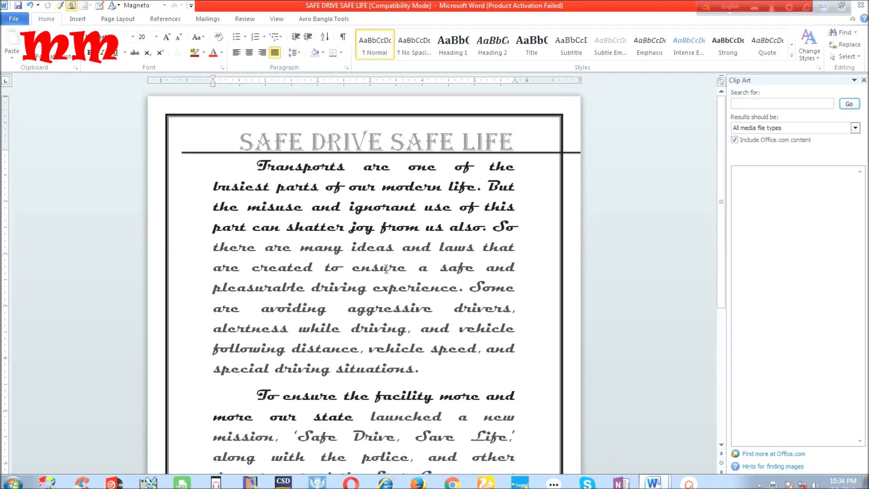
# Print the document again to Send To OneNote 2010, then select the title line.
pyautogui.click(14, 19)
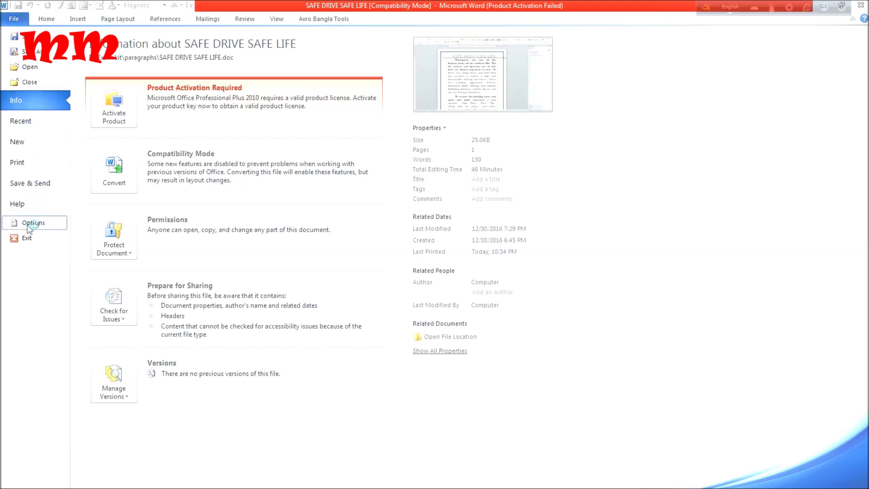
pyautogui.click(25, 164)
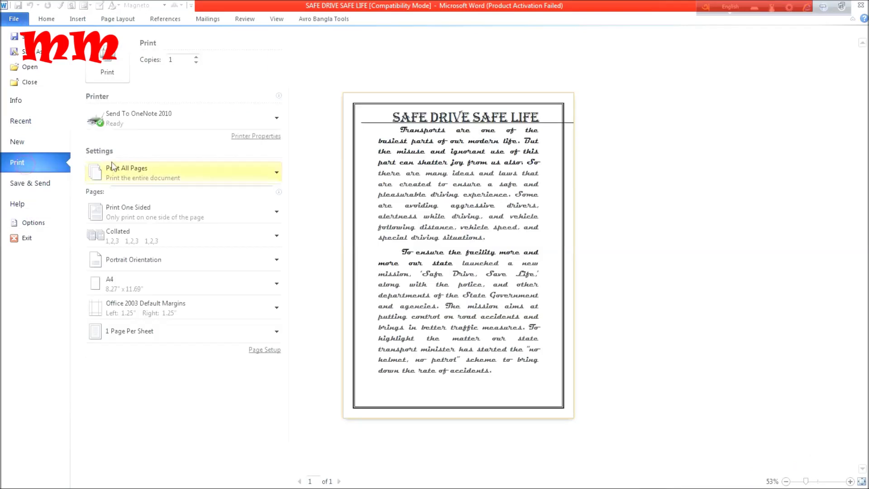
pyautogui.click(102, 66)
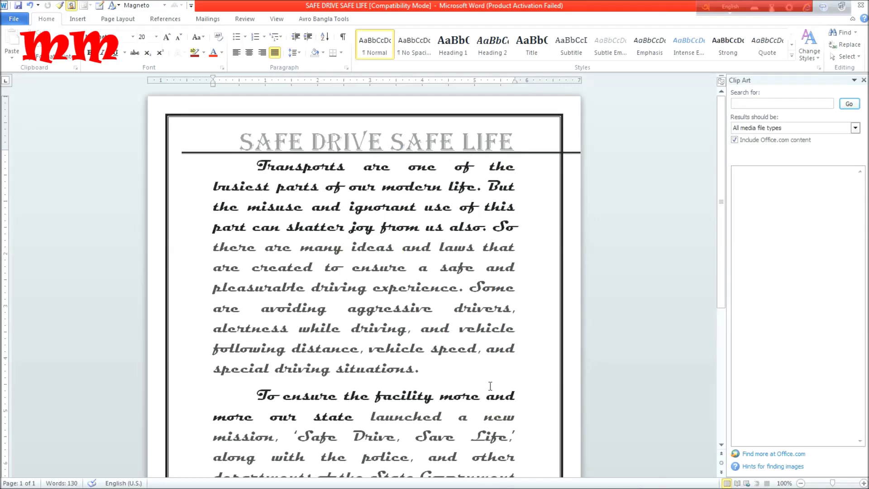
pyautogui.scroll(-5, 490, 386)
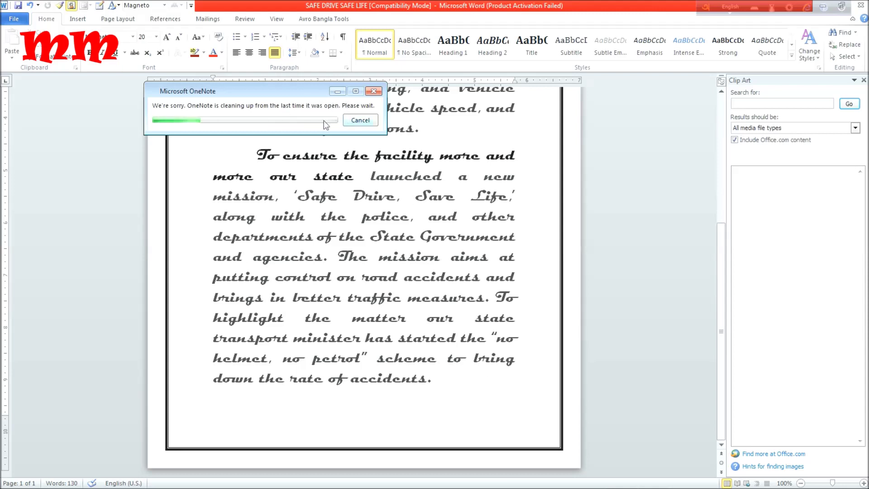
pyautogui.scroll(5, 323, 119)
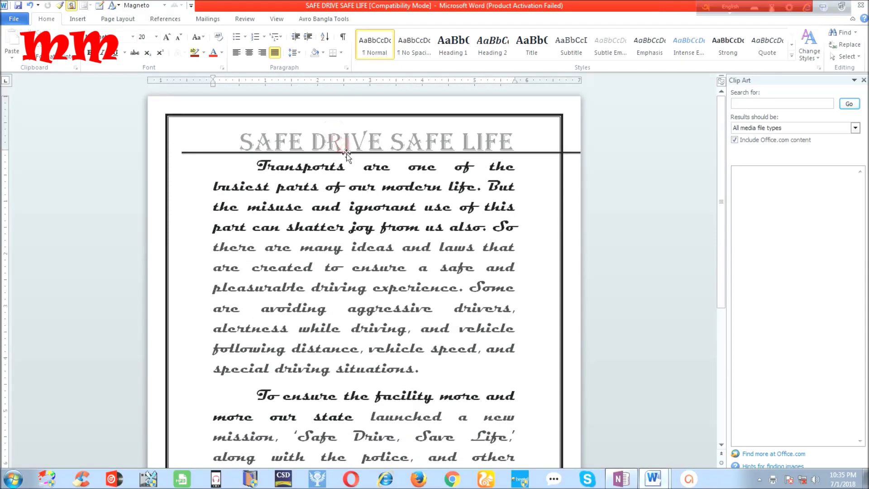
pyautogui.click(344, 153)
# Try green, red, blue and purple shape styles on the title line, settling on cyan.
pyautogui.scroll(-4, 450, 129)
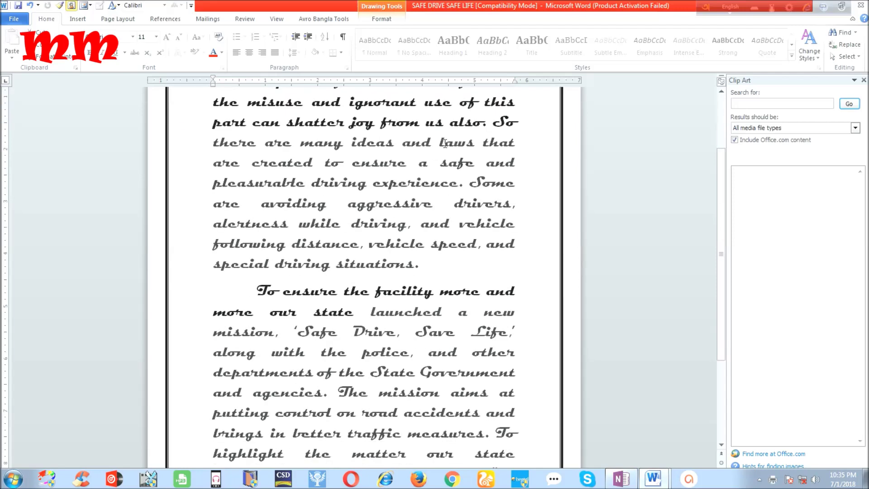
pyautogui.scroll(2, 403, 130)
pyautogui.scroll(2, 403, 130)
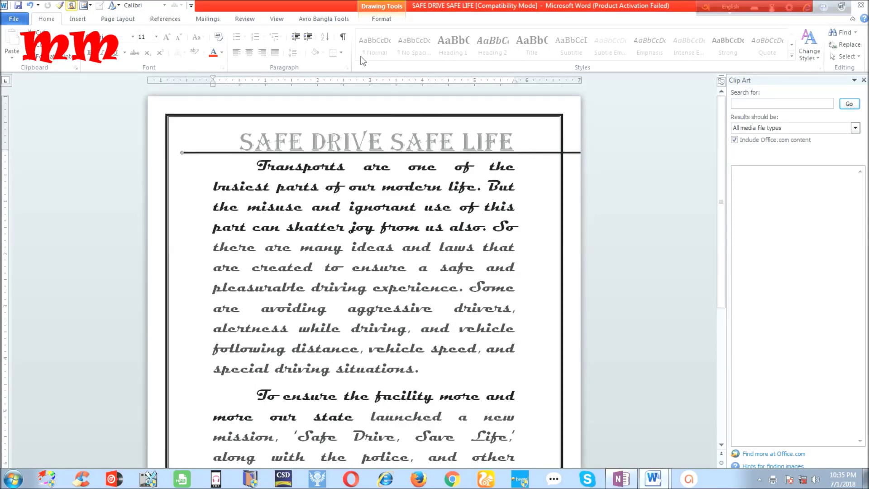
pyautogui.click(374, 15)
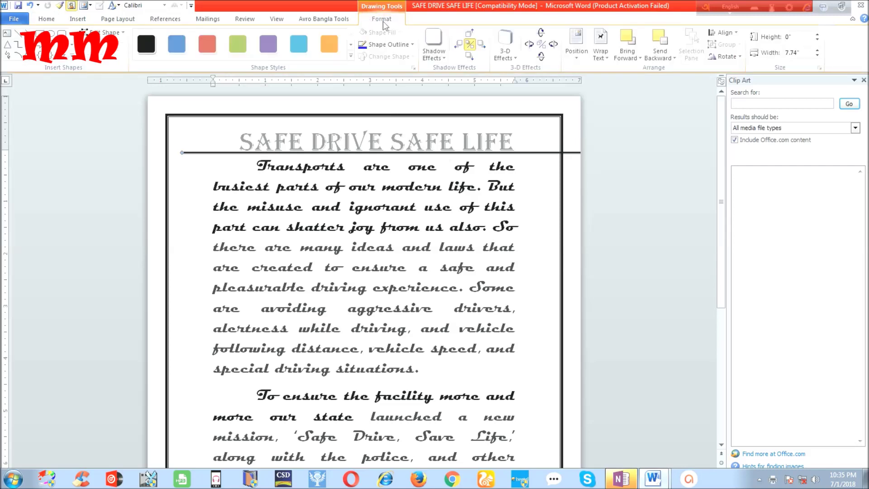
pyautogui.click(242, 43)
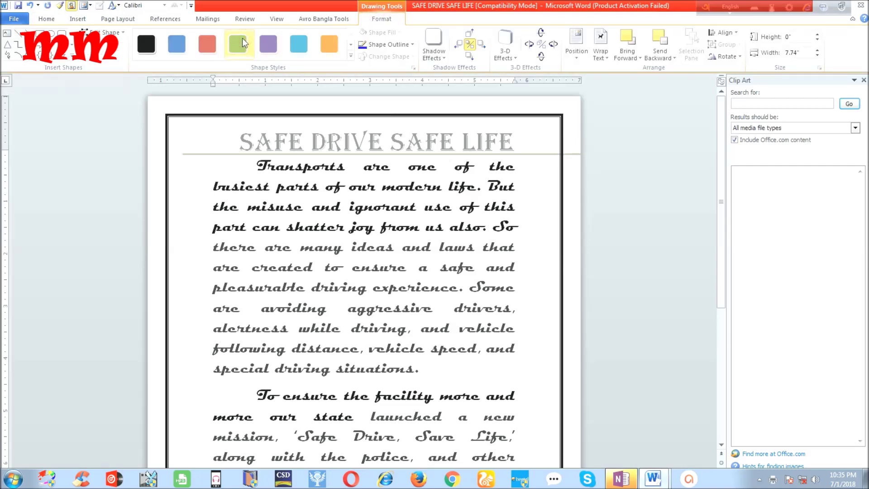
pyautogui.click(208, 43)
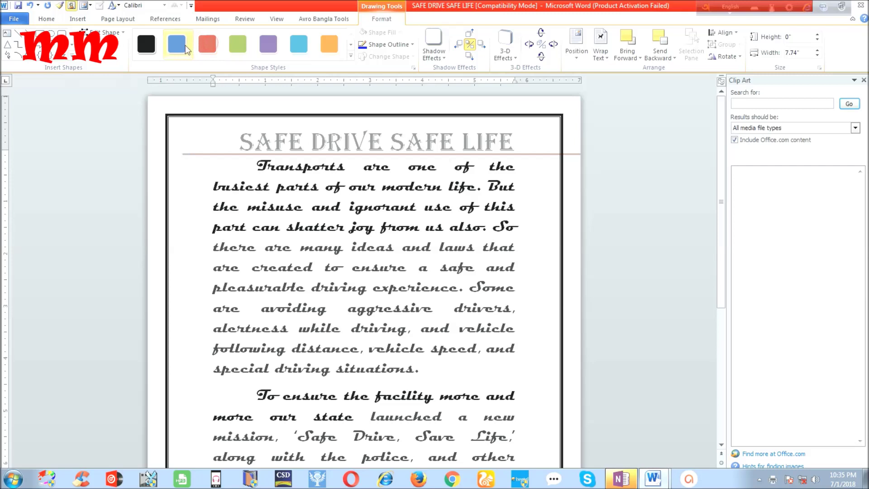
pyautogui.click(168, 53)
pyautogui.click(267, 45)
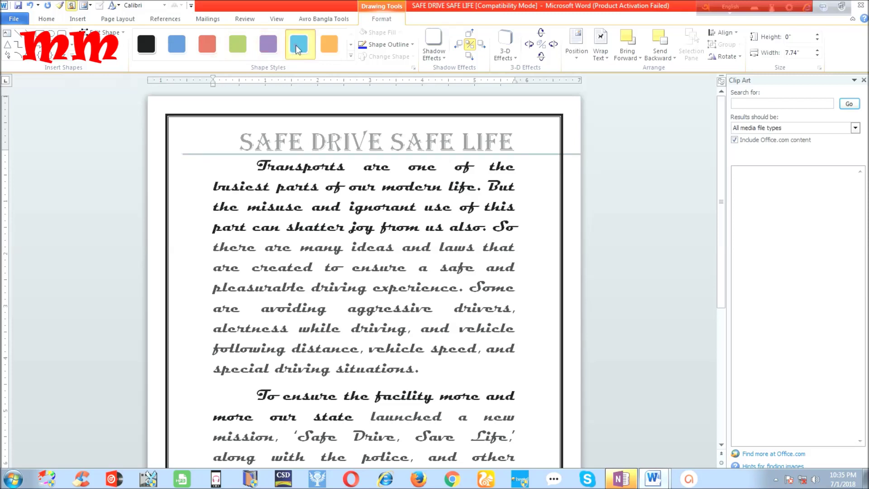
pyautogui.click(351, 55)
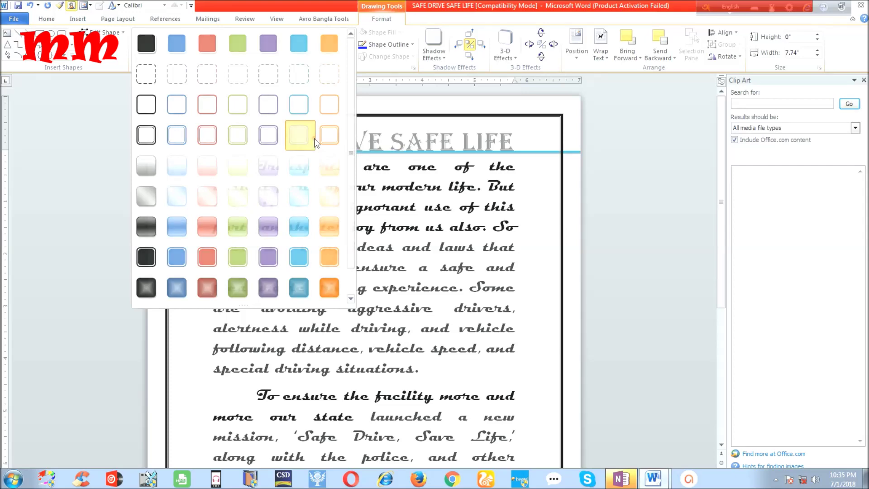
pyautogui.click(300, 135)
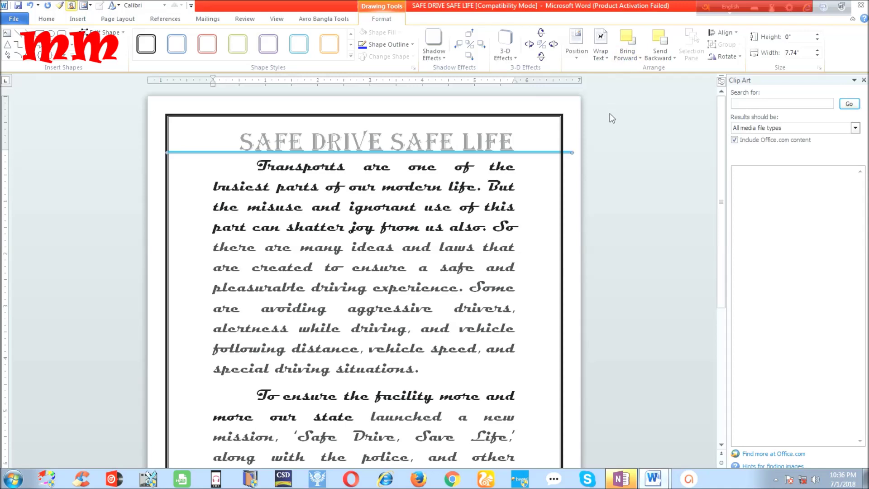
pyautogui.click(577, 161)
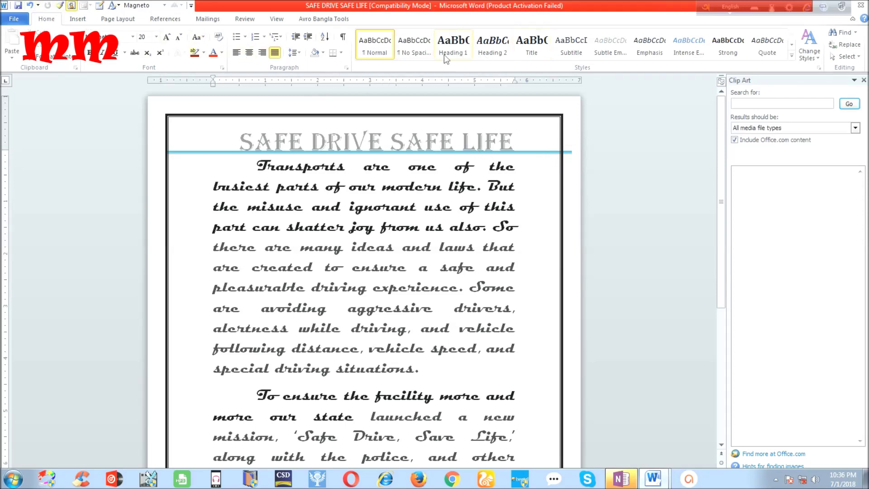
# Open and close the Clip Art media-type list, then show Change Styles > Style Set.
pyautogui.scroll(-4, 376, 156)
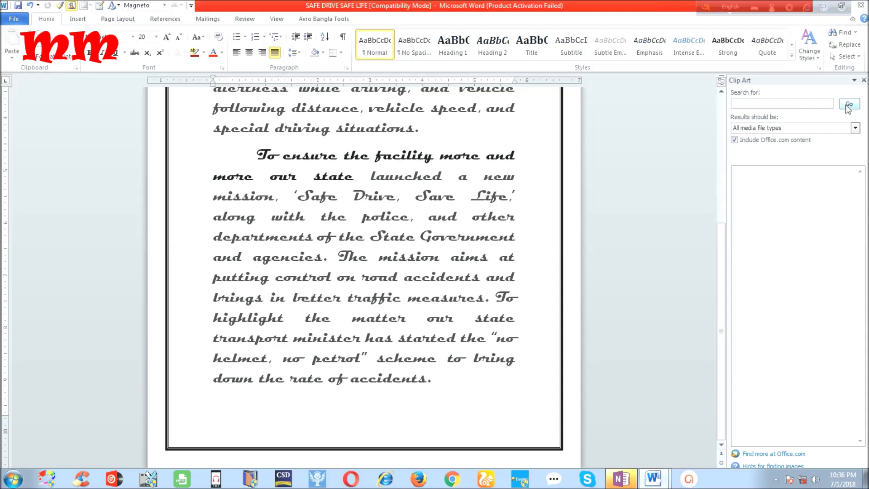
pyautogui.click(846, 132)
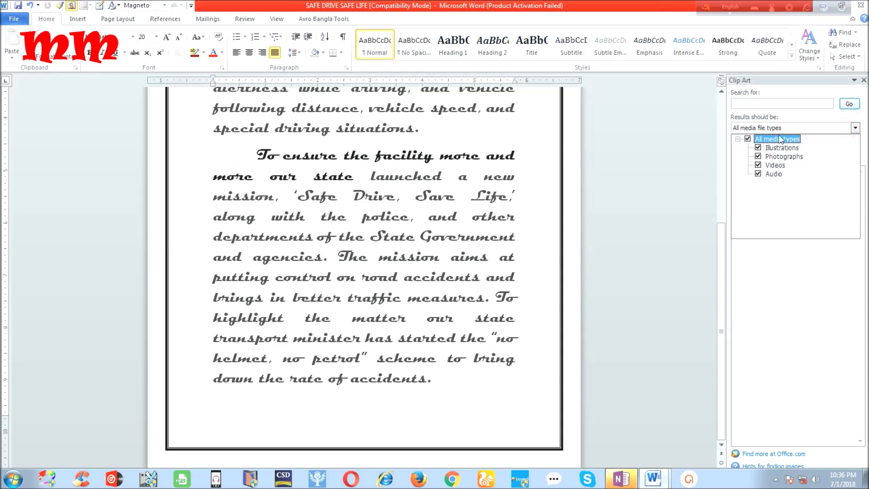
pyautogui.click(832, 84)
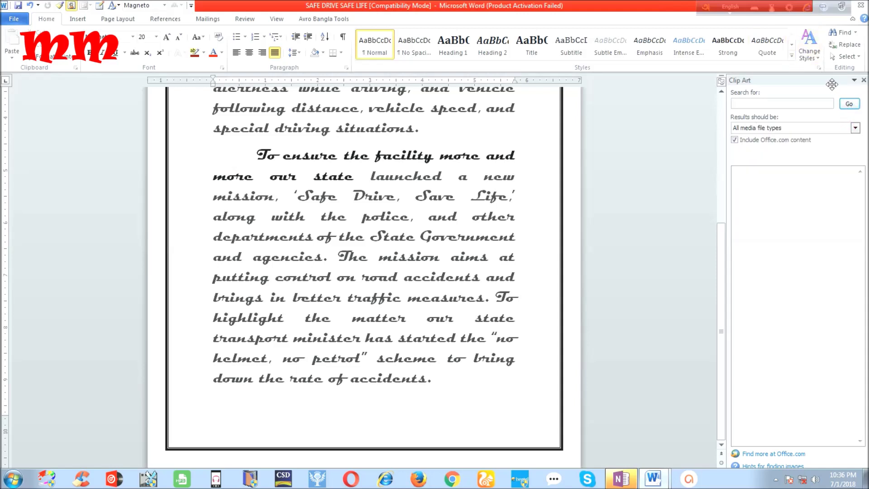
pyautogui.click(815, 52)
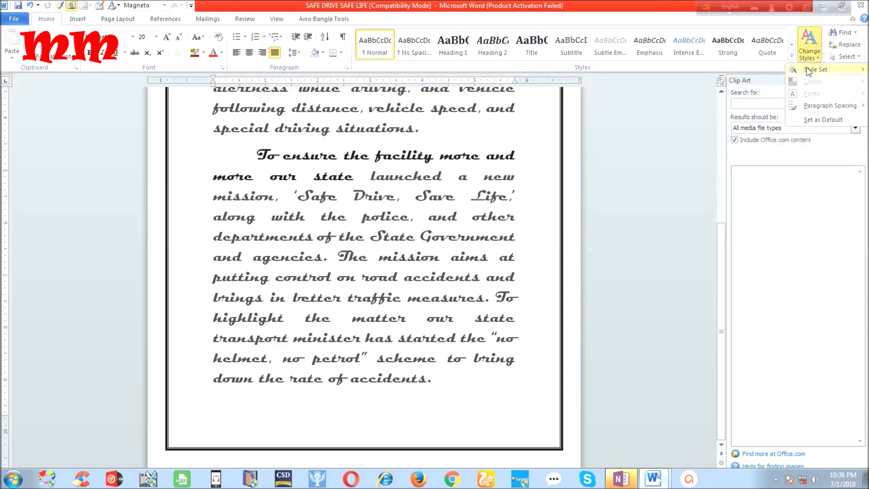
pyautogui.moveTo(808, 70)
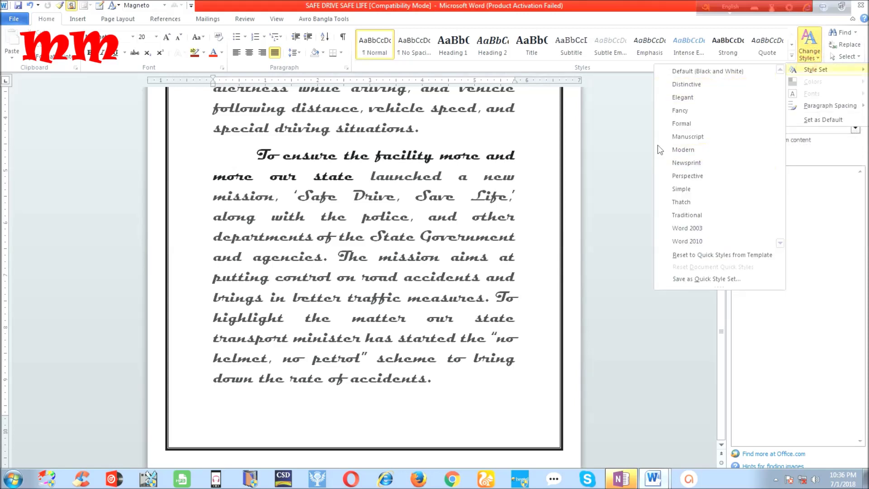
# Try Heading 1, Heading 2, Title, Normal, Heading 3, 4 and 7 on the first paragraph.
pyautogui.click(453, 49)
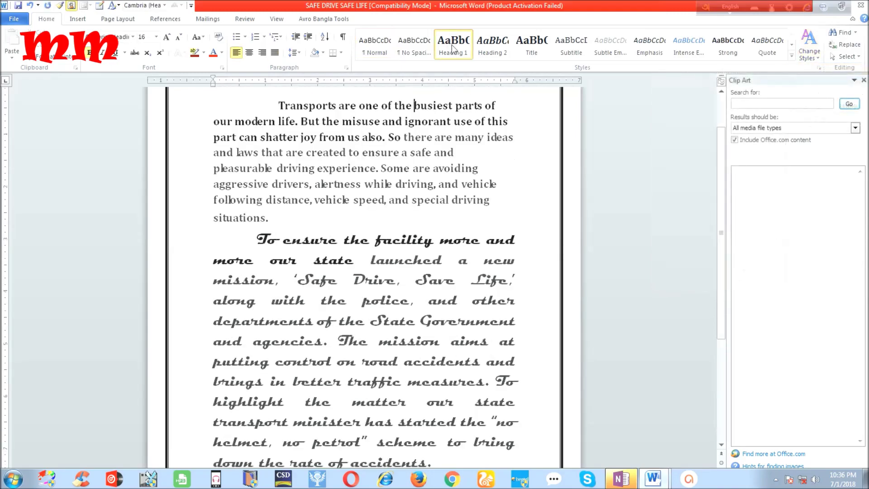
pyautogui.click(511, 46)
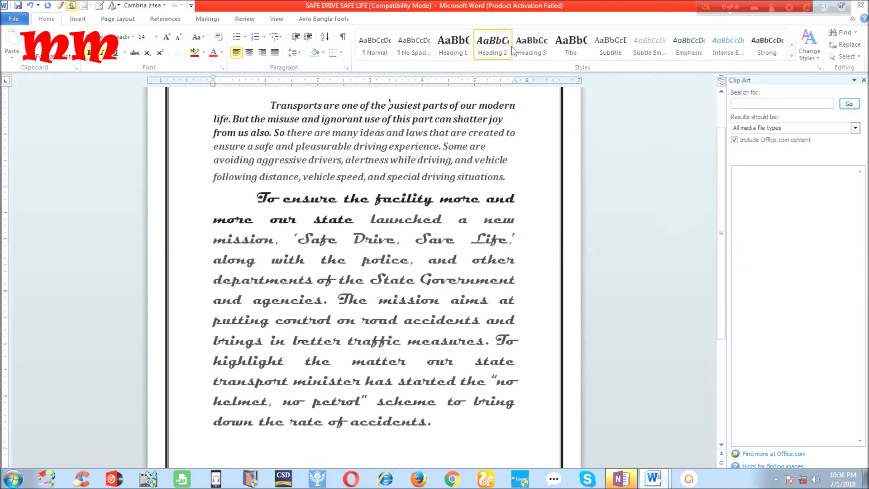
pyautogui.click(563, 50)
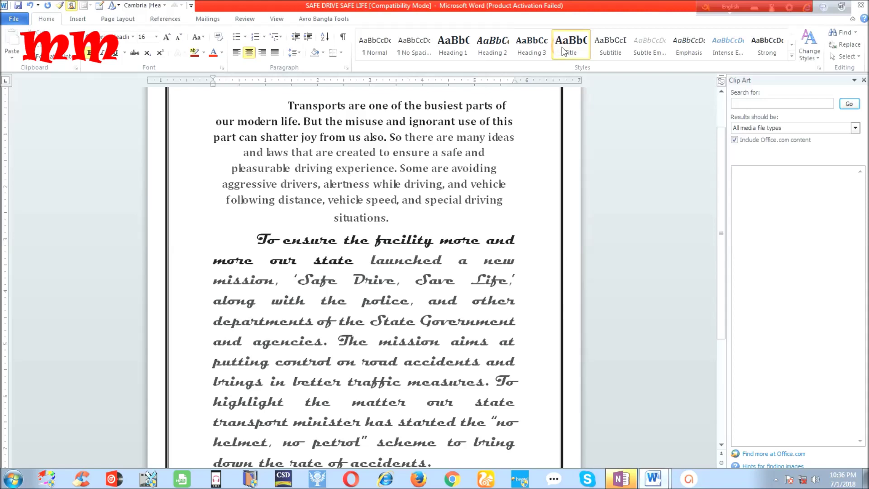
pyautogui.click(386, 48)
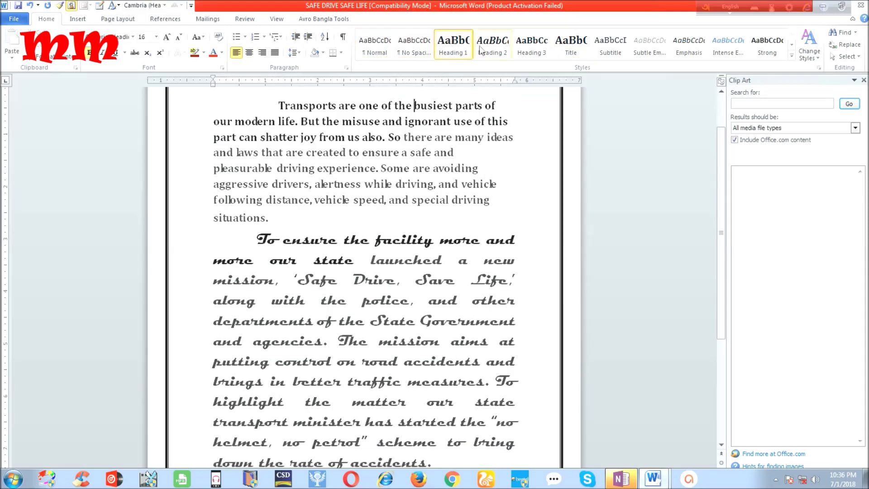
pyautogui.click(531, 45)
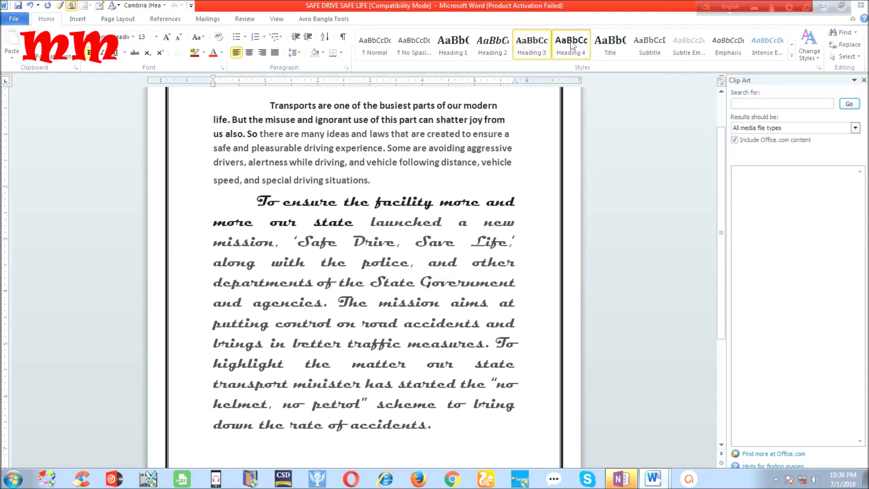
pyautogui.click(570, 41)
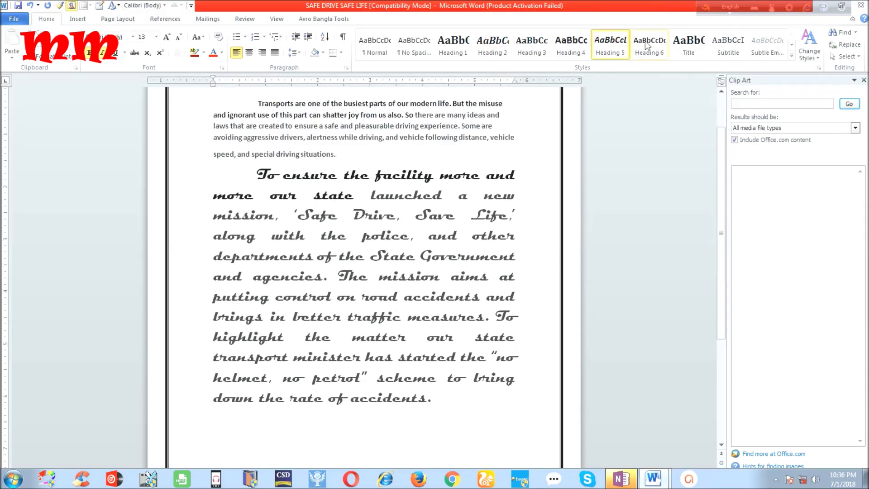
pyautogui.click(677, 41)
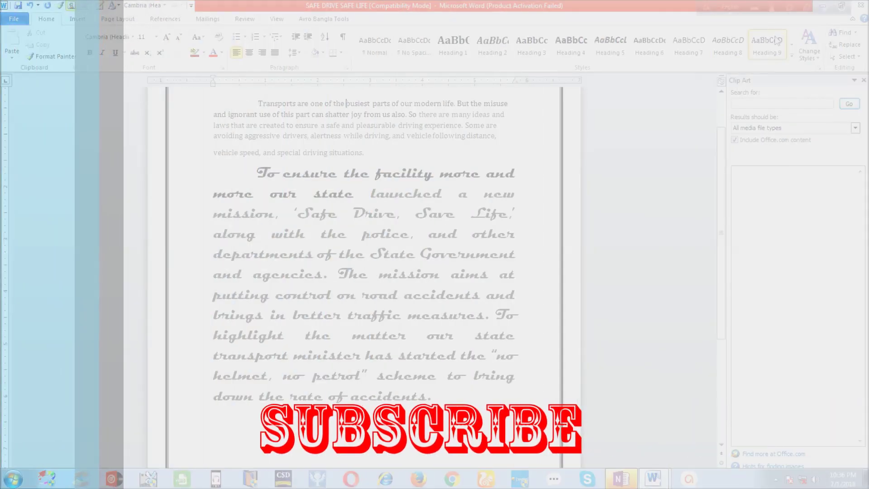
# Apply the Heading 9 style to the first paragraph.
pyautogui.click(777, 40)
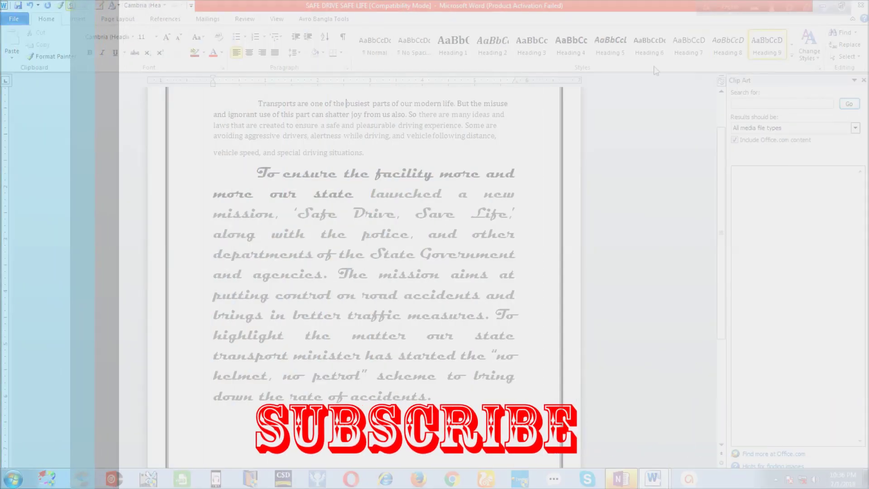
pyautogui.scroll(-6, 484, 299)
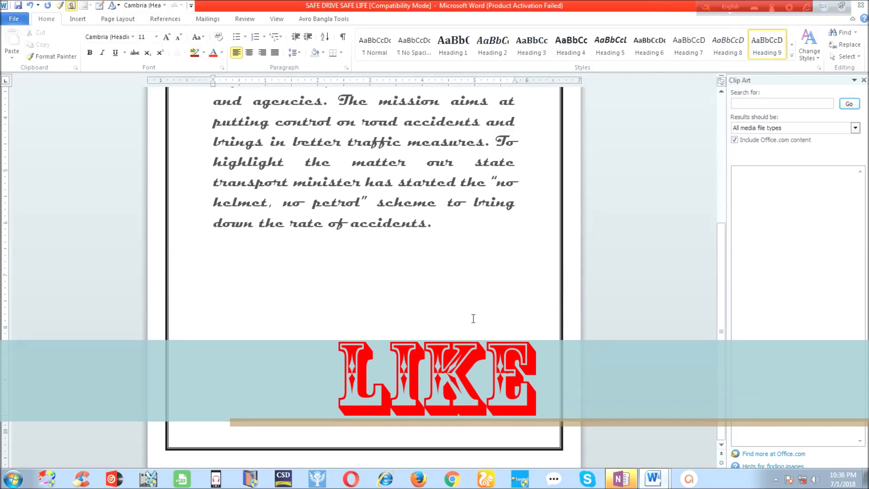
pyautogui.scroll(9, 264, 249)
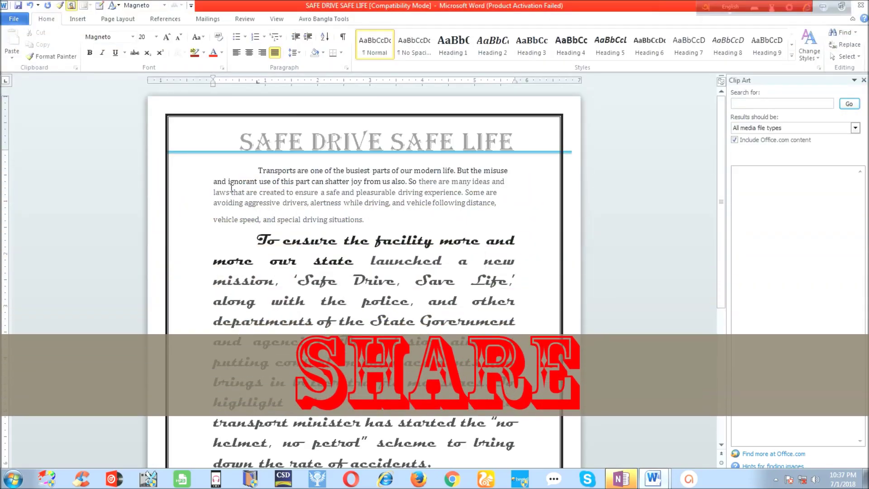
# Select the second paragraph and try right and center alignment before settling on left.
pyautogui.moveTo(213, 170); pyautogui.dragTo(531, 289)
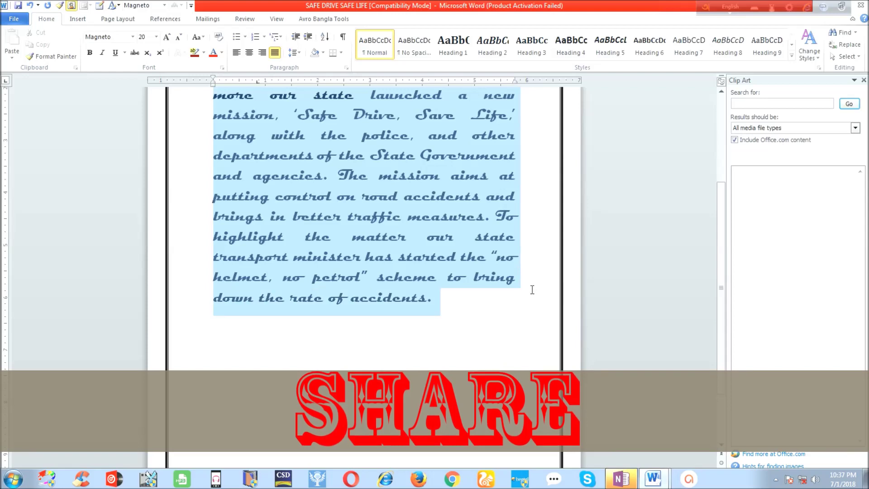
pyautogui.click(262, 52)
pyautogui.click(249, 53)
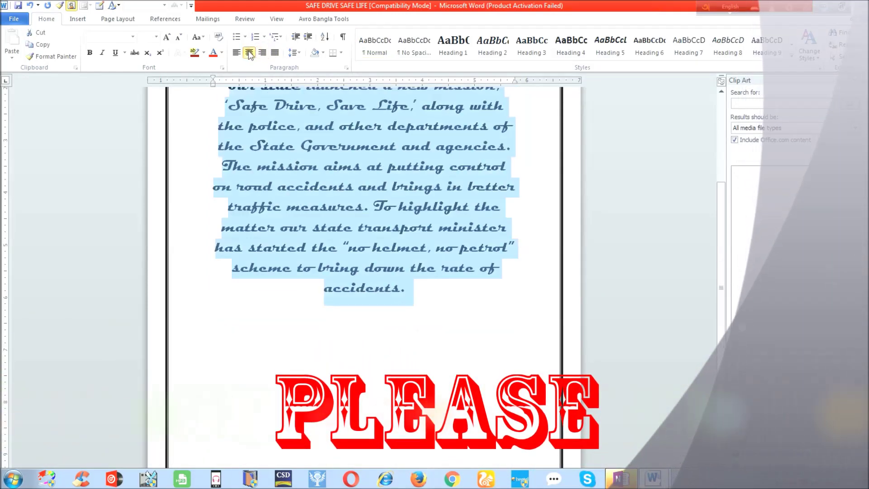
pyautogui.click(237, 53)
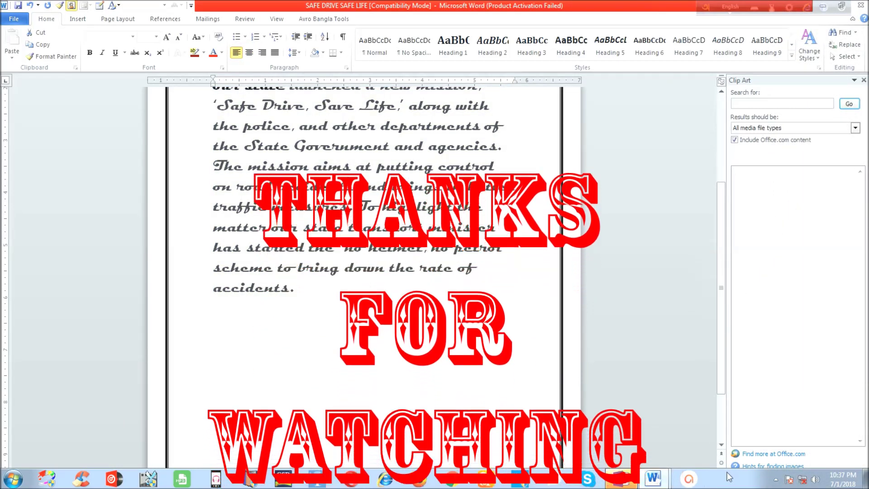
pyautogui.click(775, 479)
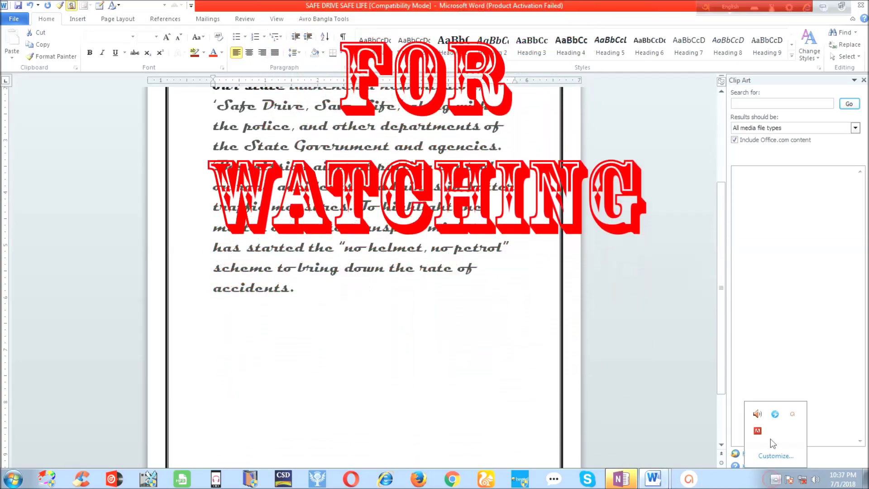